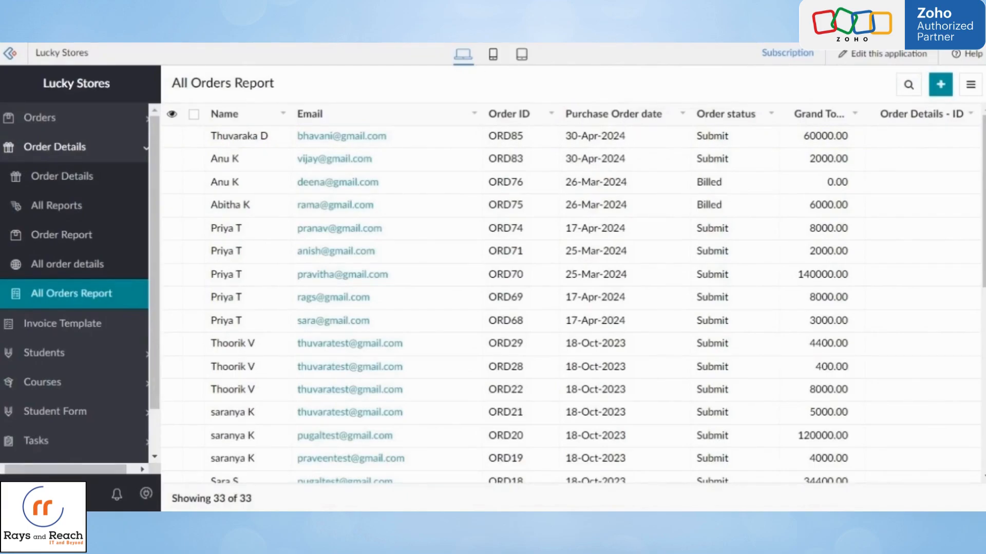
- Group the All Orders Report records by Purchase Order date and check the grouping in the live report
key(ctrl+Tab)
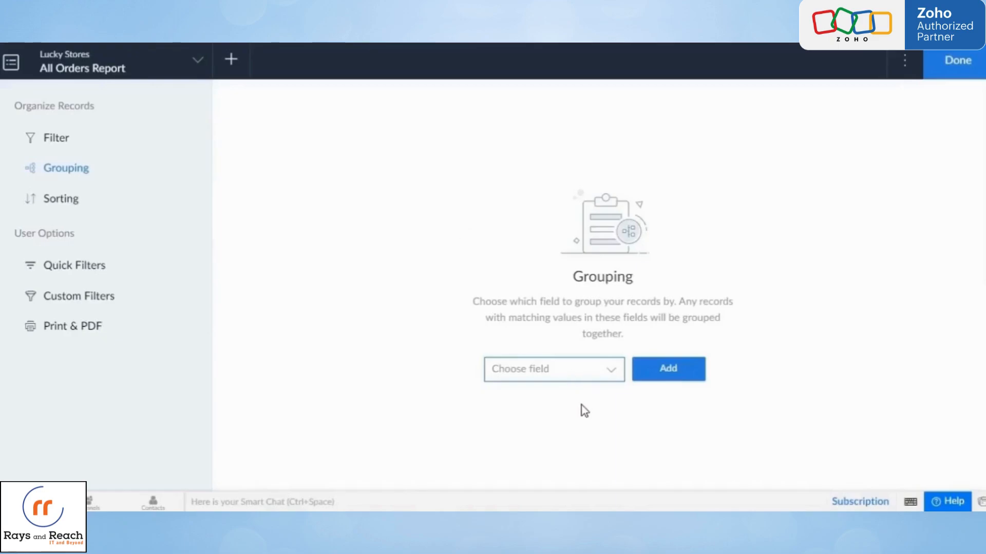
click(582, 385)
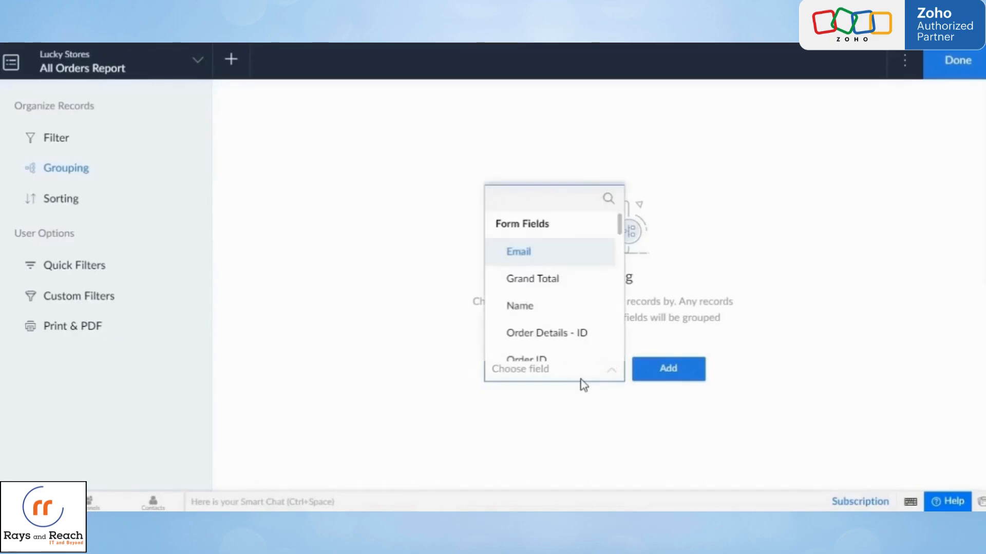
text(p)
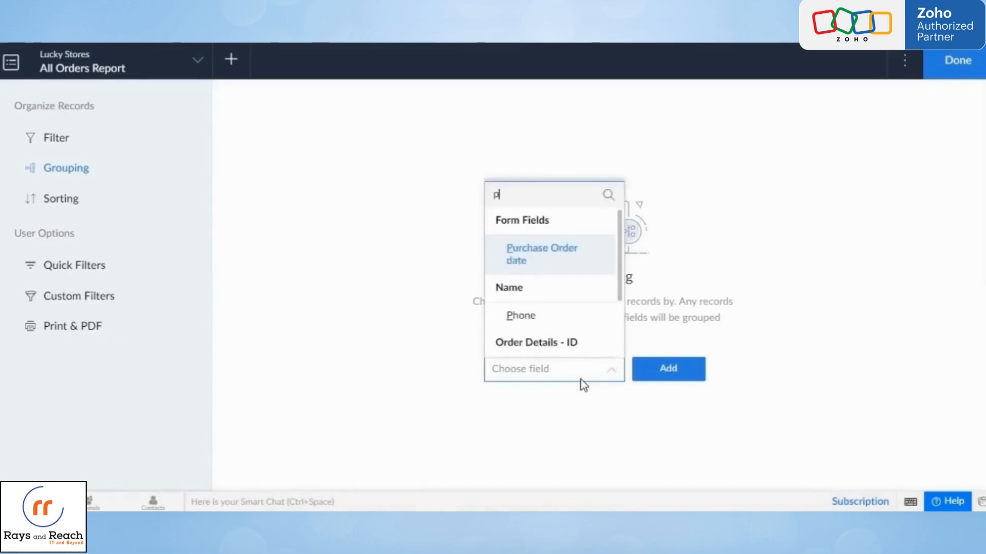
click(558, 249)
click(667, 380)
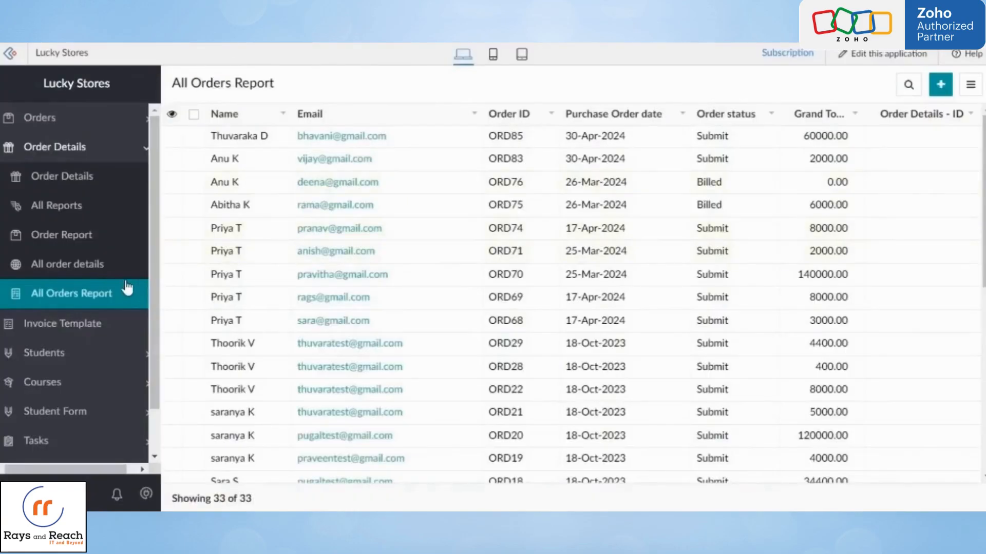
click(104, 296)
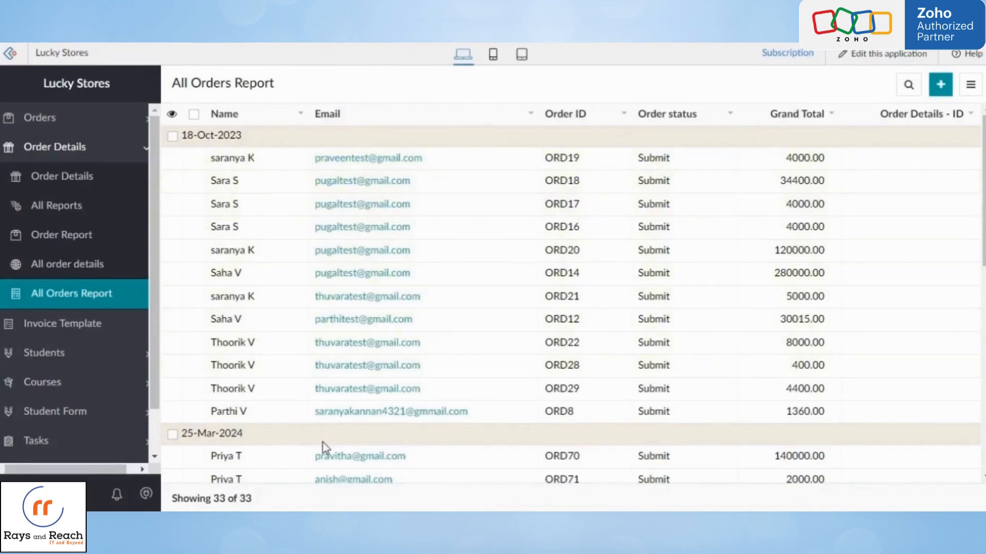
scroll(386, 435, down, 7)
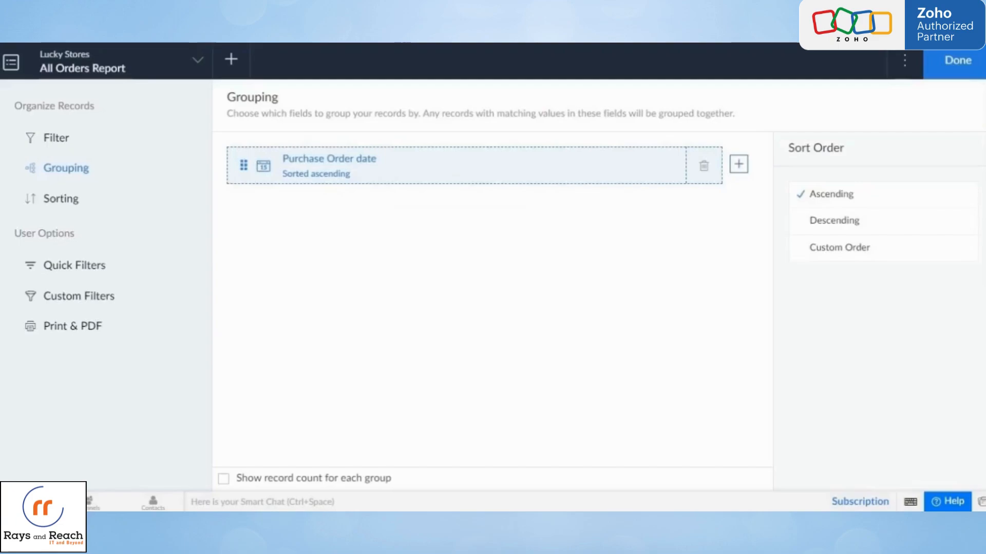
- Add Order status as a second grouping field below Purchase Order date
click(745, 173)
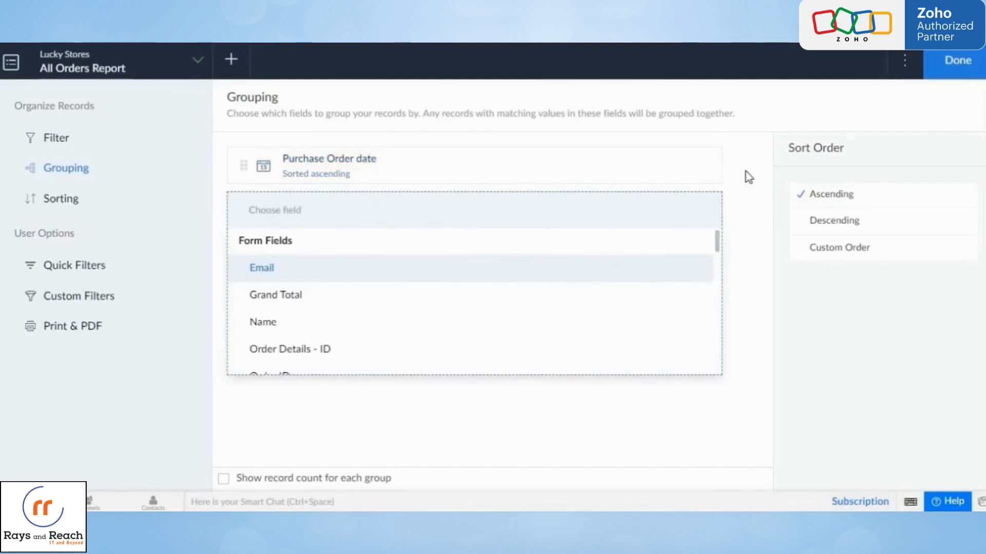
text(st)
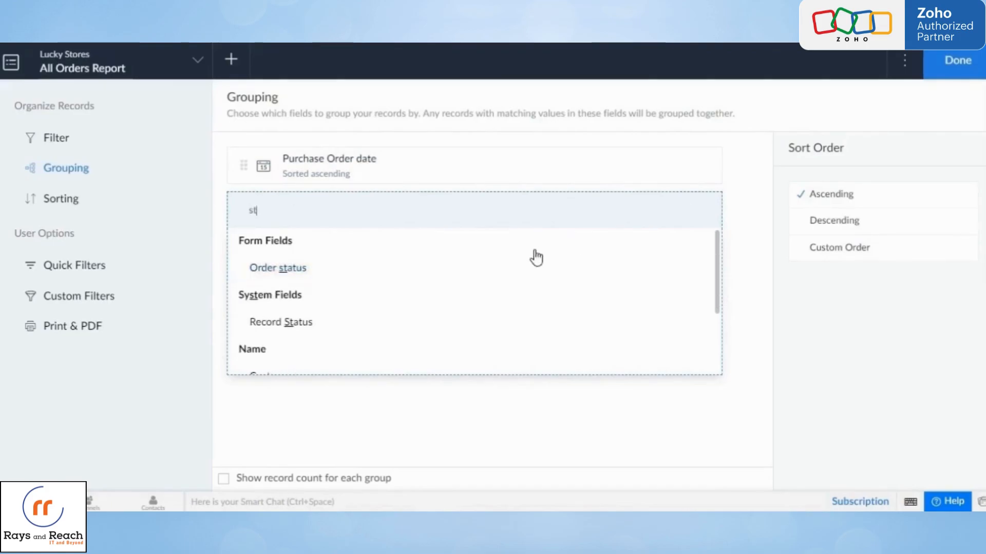
click(526, 267)
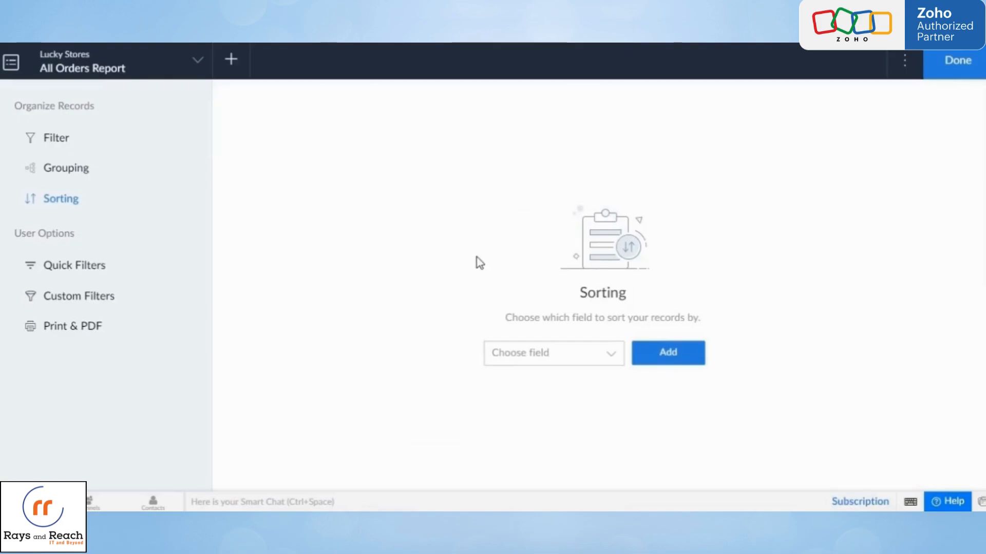
- Sort the All Orders Report by Added Time and review the record order in the live report
click(566, 362)
text(add)
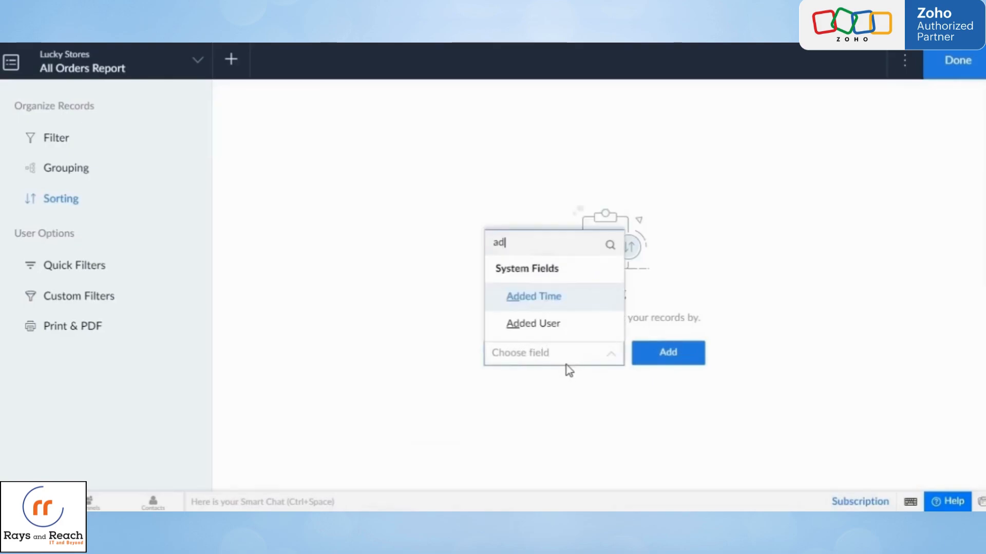
click(557, 312)
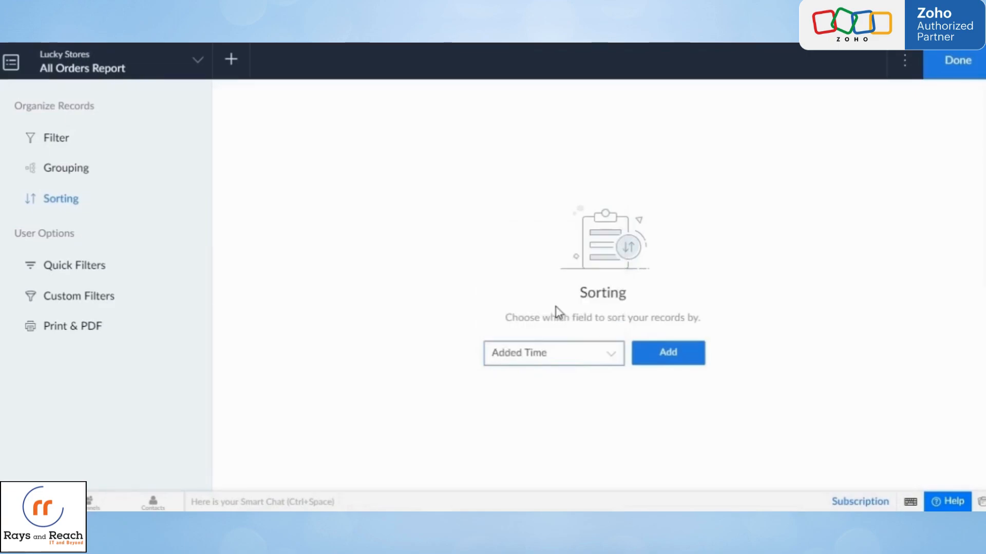
click(661, 359)
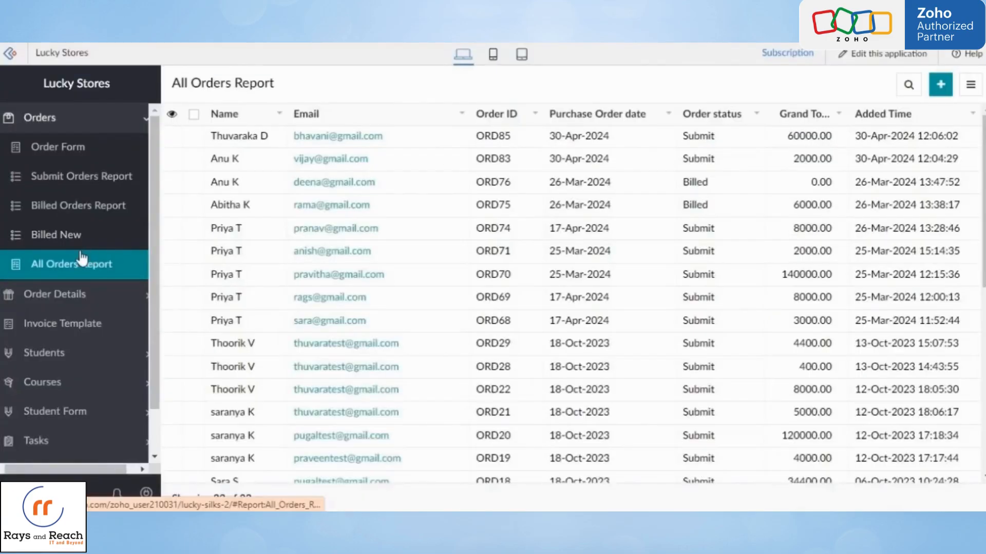
click(81, 258)
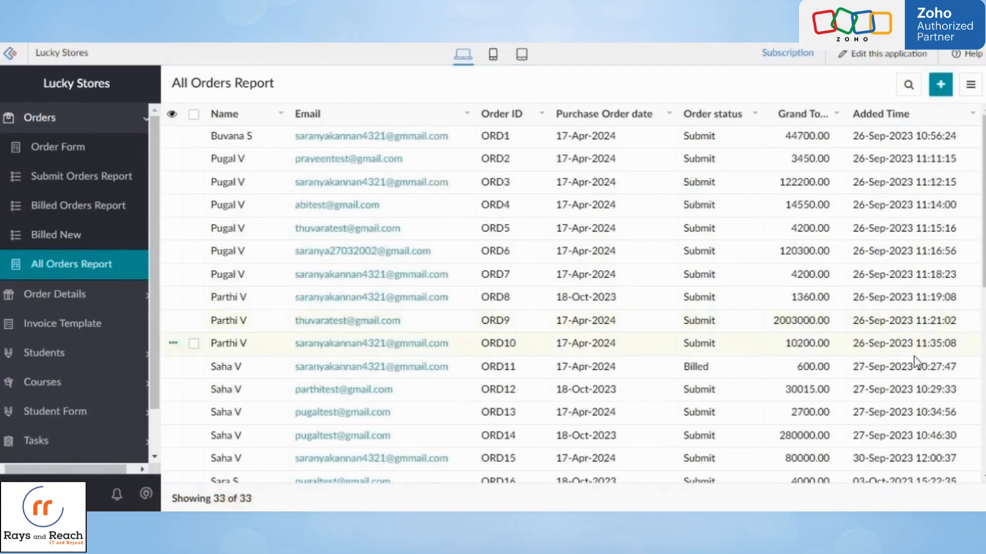
scroll(907, 377, down, 8)
scroll(906, 377, up, 8)
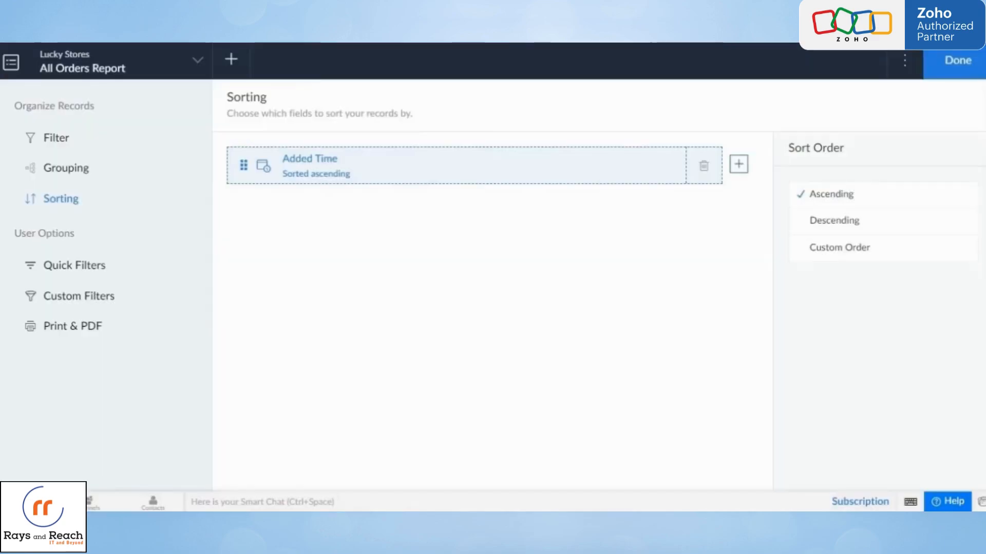
- Change the Added Time sort order to Descending and reload the live report to review it
click(826, 221)
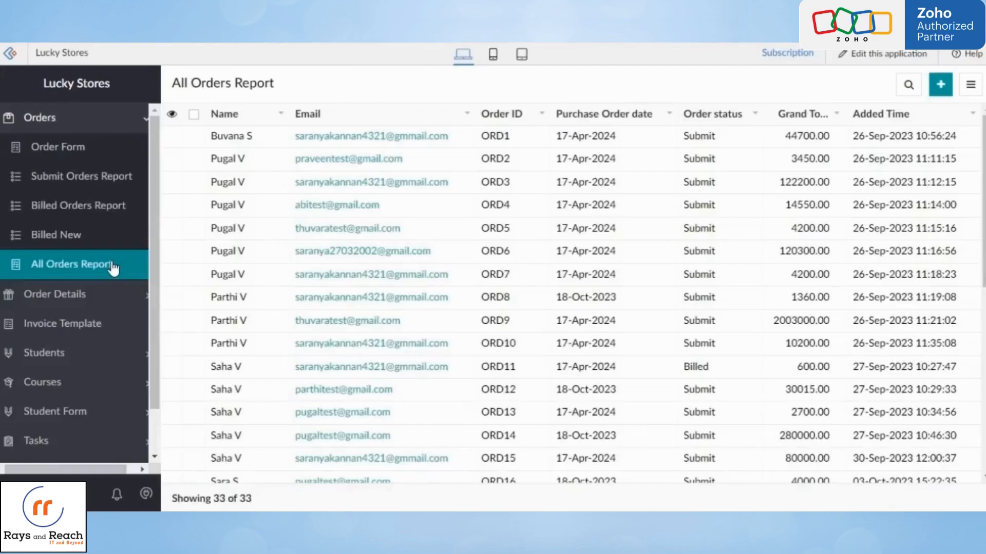
click(113, 265)
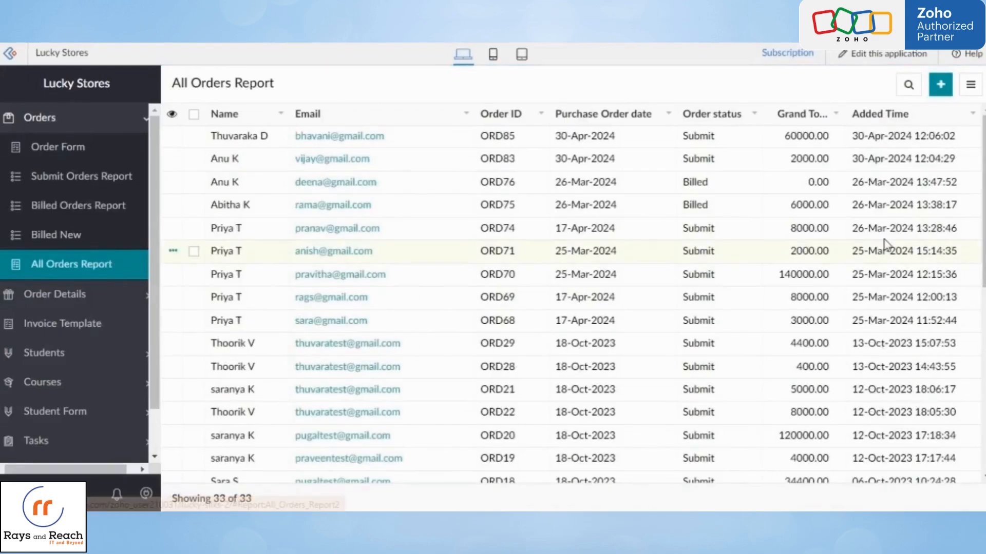
scroll(919, 418, down, 8)
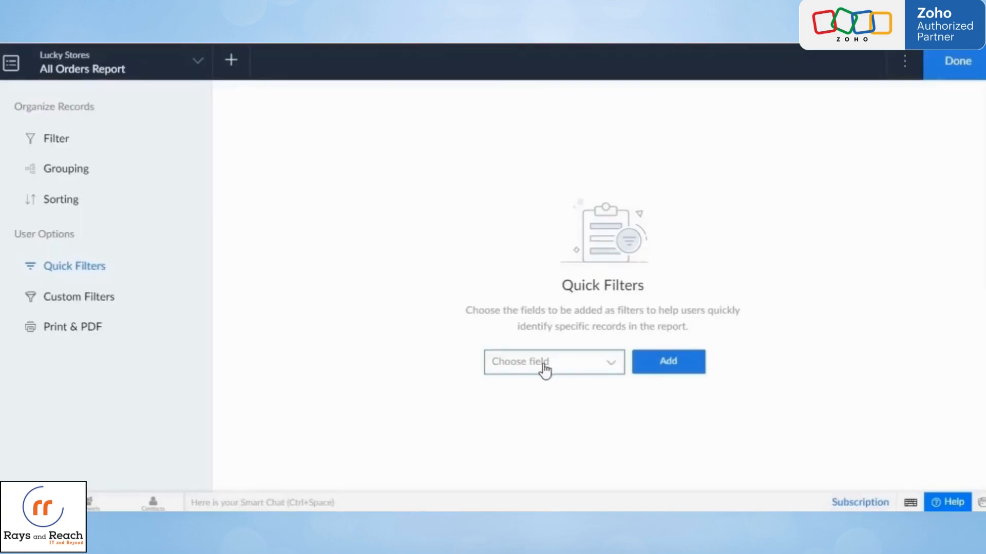
- Add the Name field as a quick filter for the All Orders Report
click(550, 361)
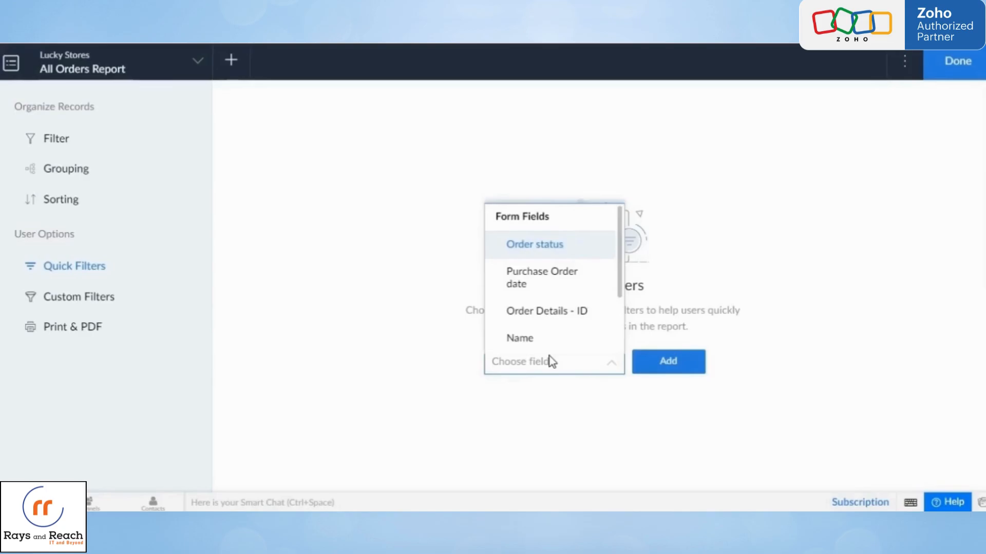
click(548, 337)
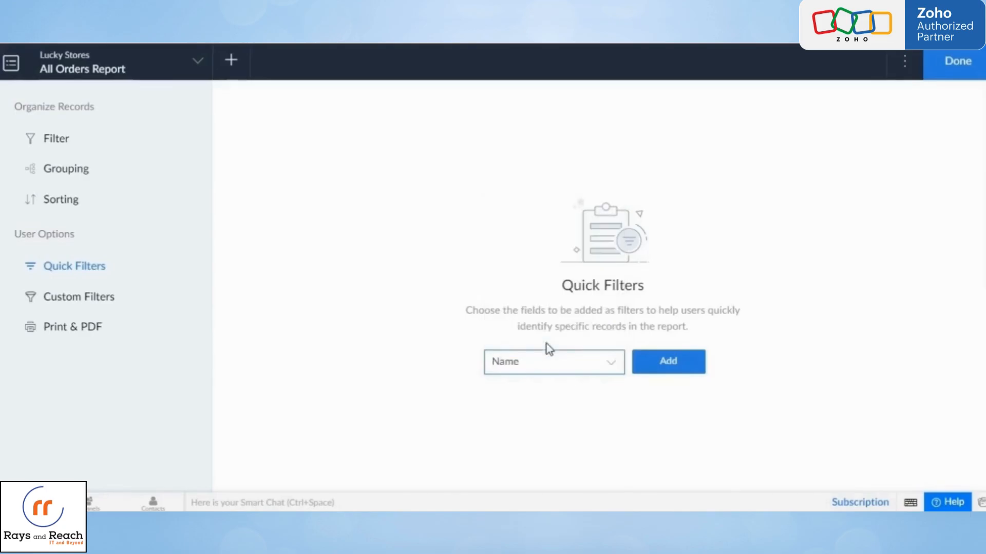
click(685, 367)
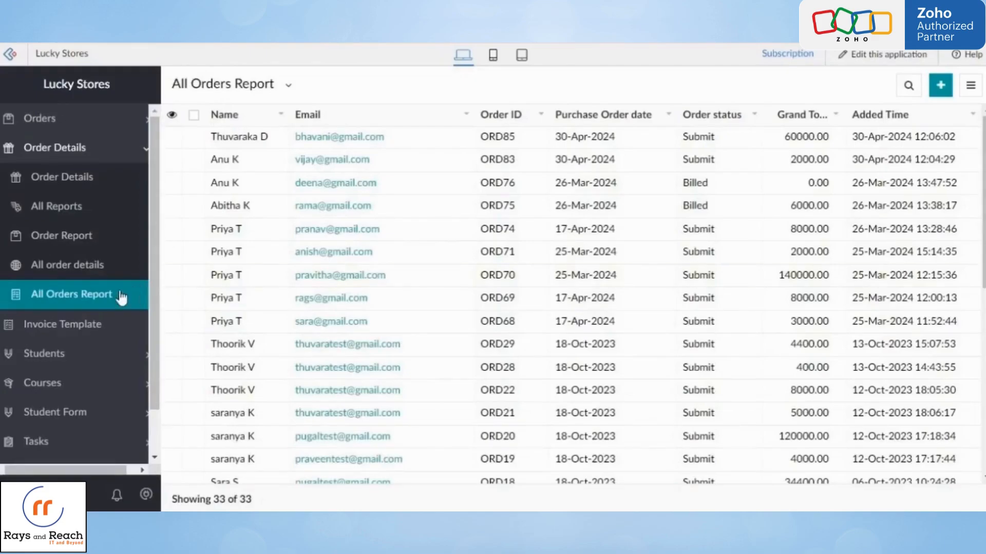
- Reload the live All Orders Report and filter its records by one customer through the Name quick filter
click(107, 296)
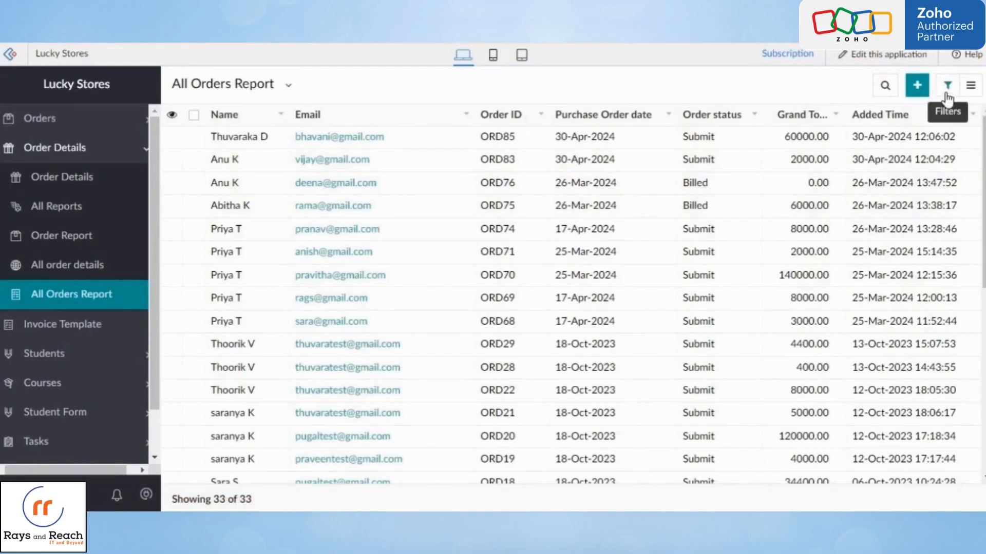
click(948, 85)
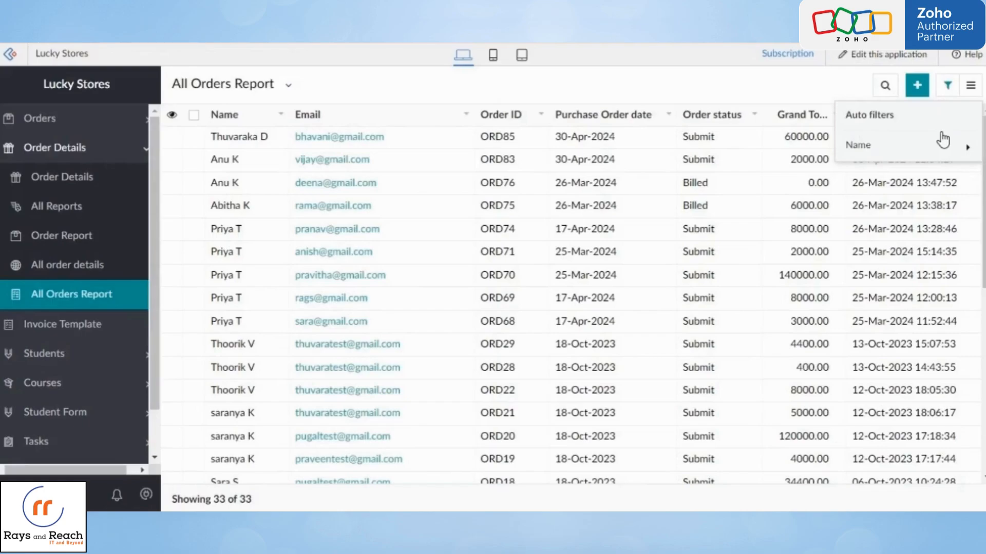
click(876, 154)
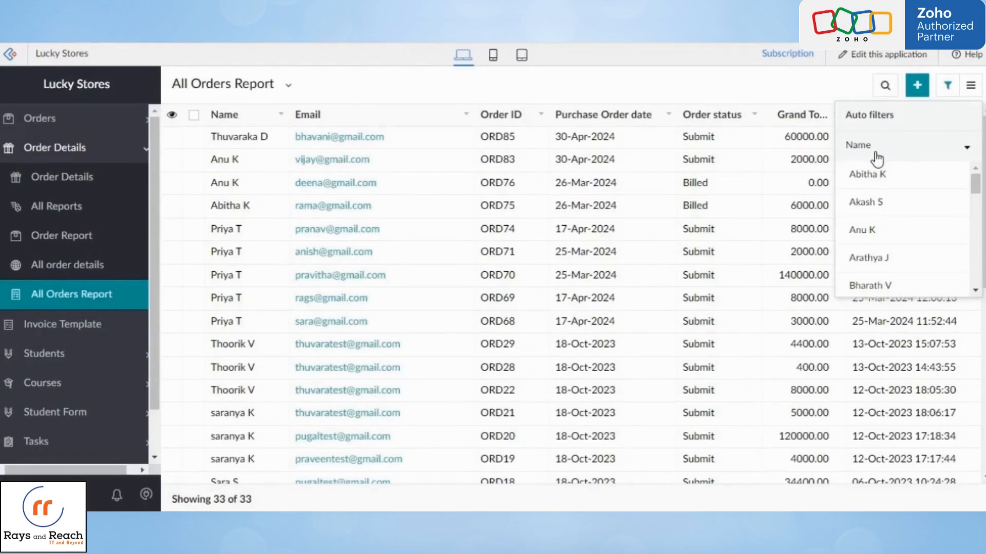
click(890, 232)
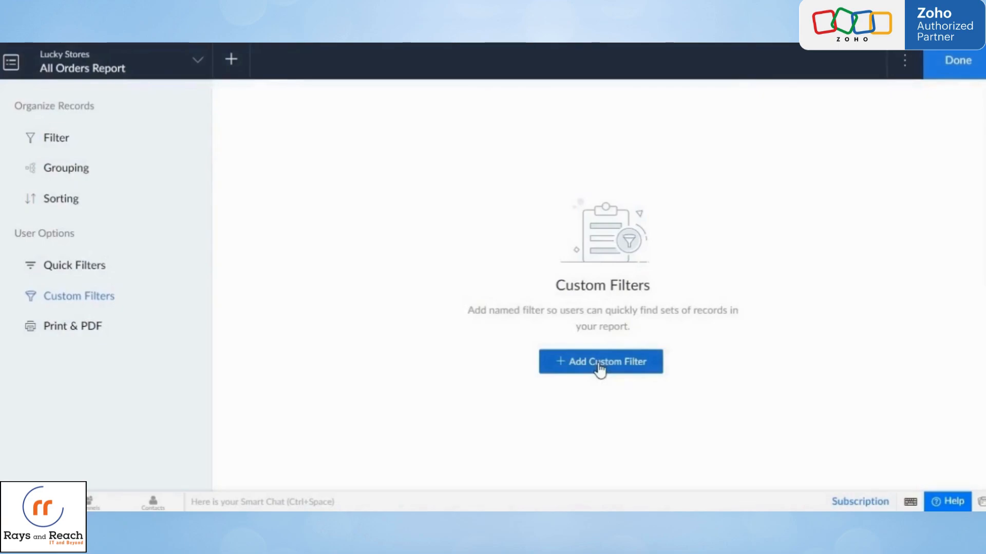
- Start a new custom filter for the report and name it "Added user Public"
click(599, 368)
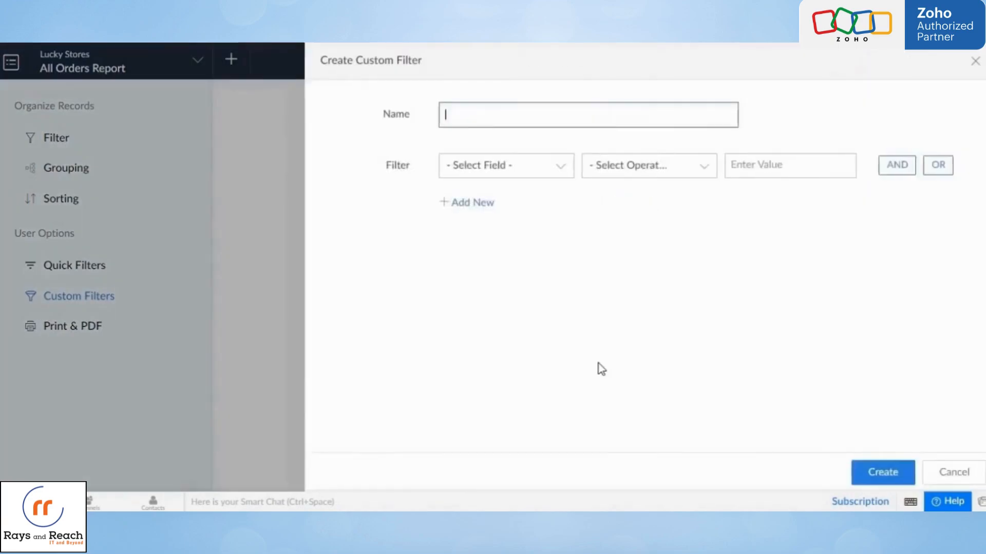
click(544, 124)
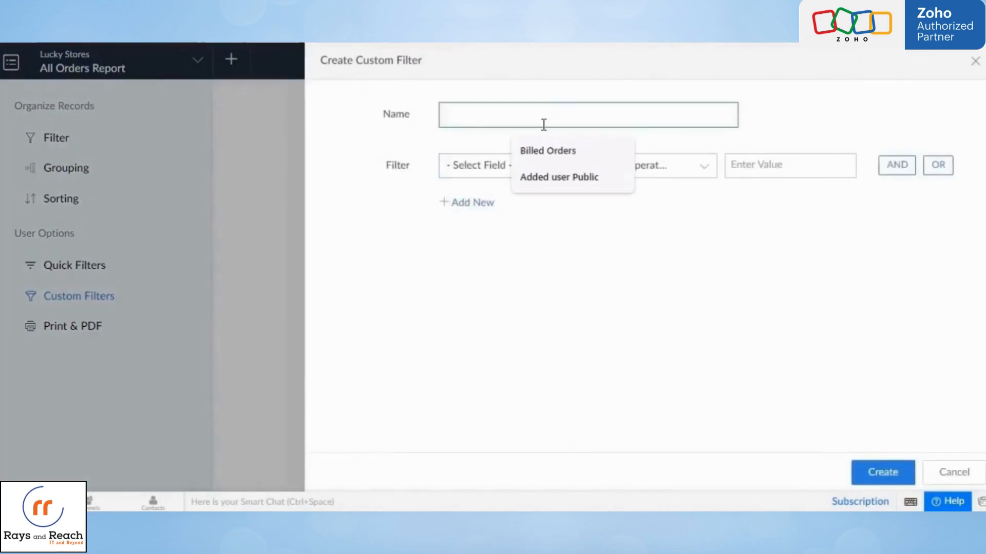
click(562, 178)
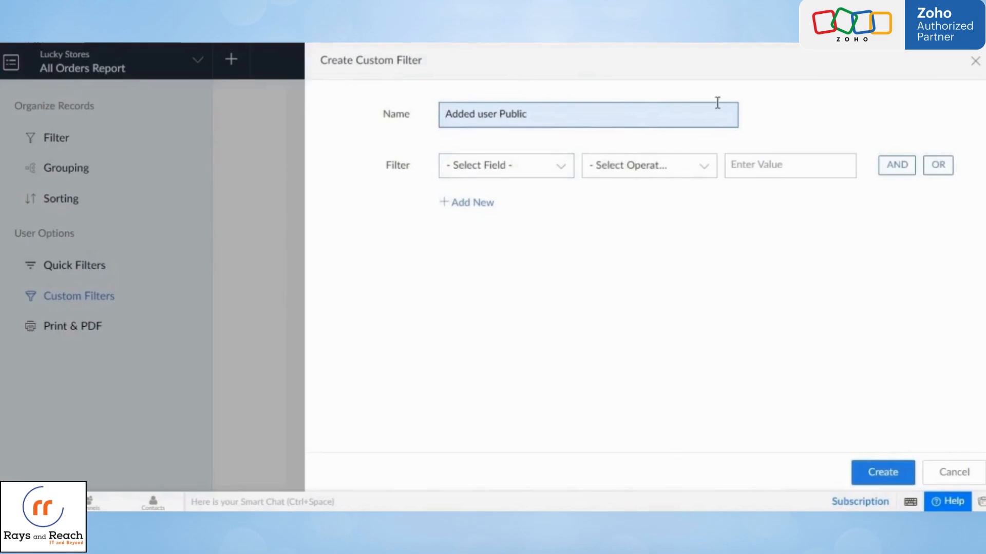
- Set the custom filter's condition to Added User equals "Public" and create the filter
click(543, 175)
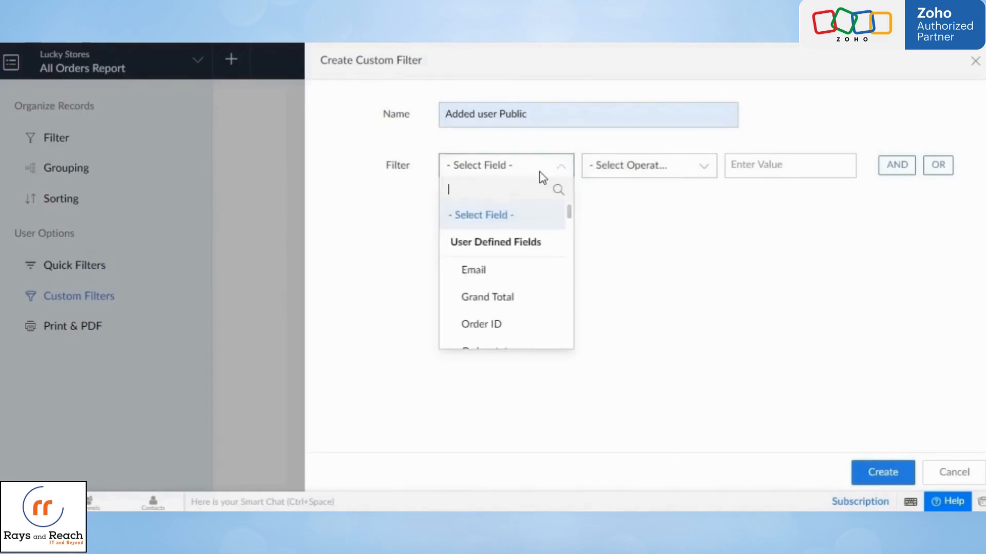
text(add)
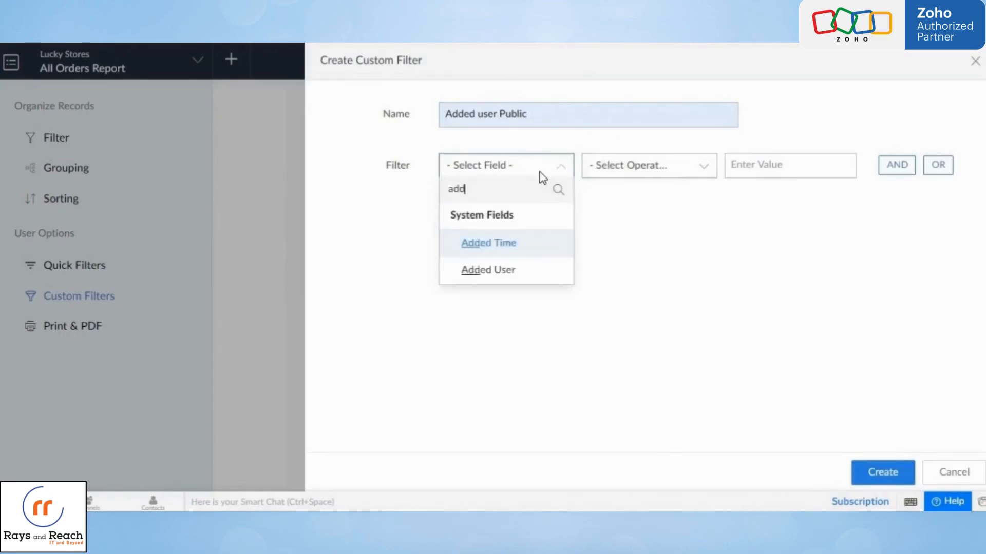
click(535, 272)
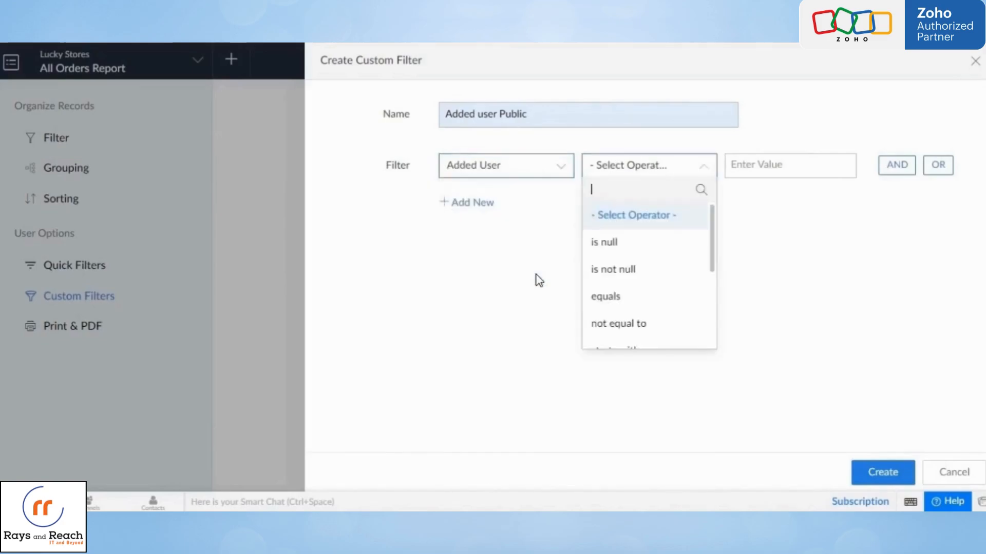
click(637, 297)
text(Public)
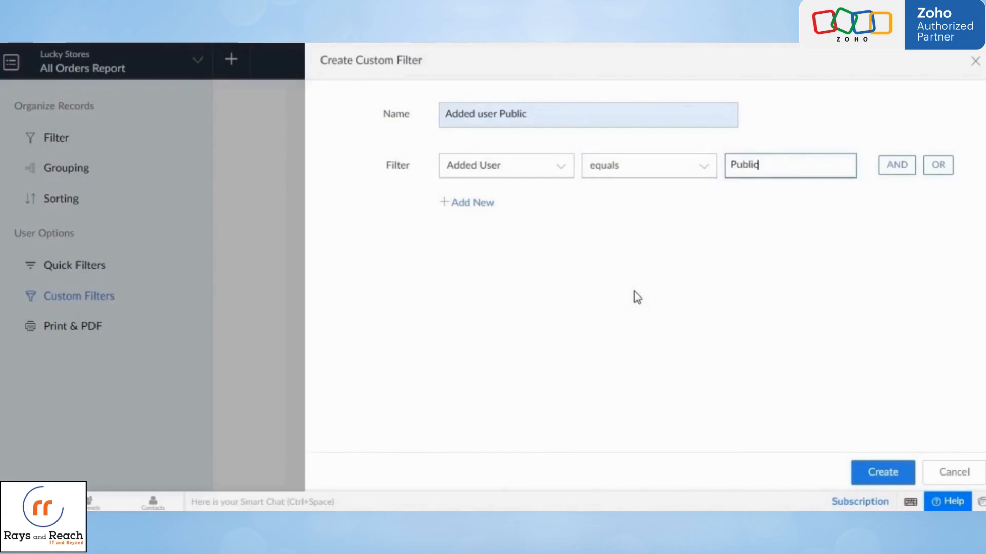
click(801, 334)
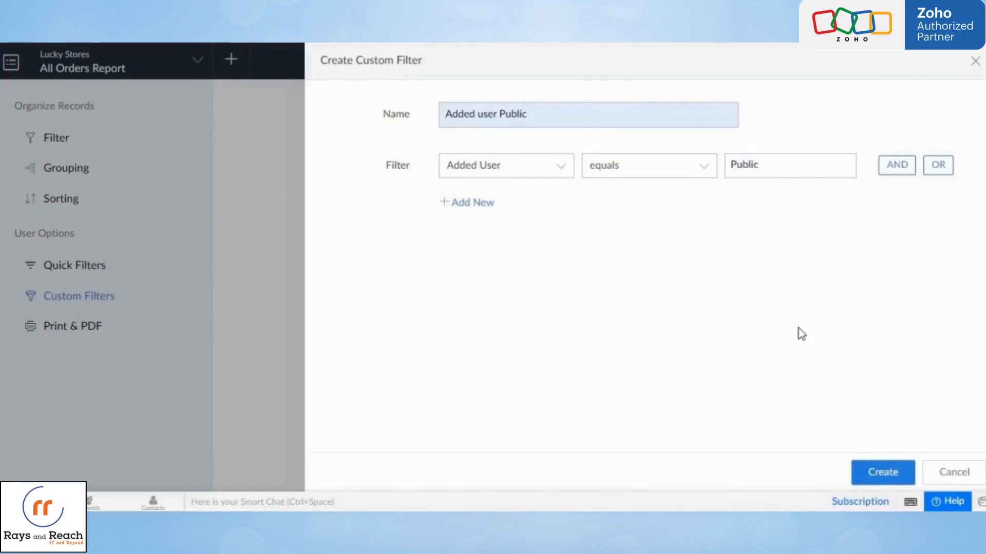
click(896, 473)
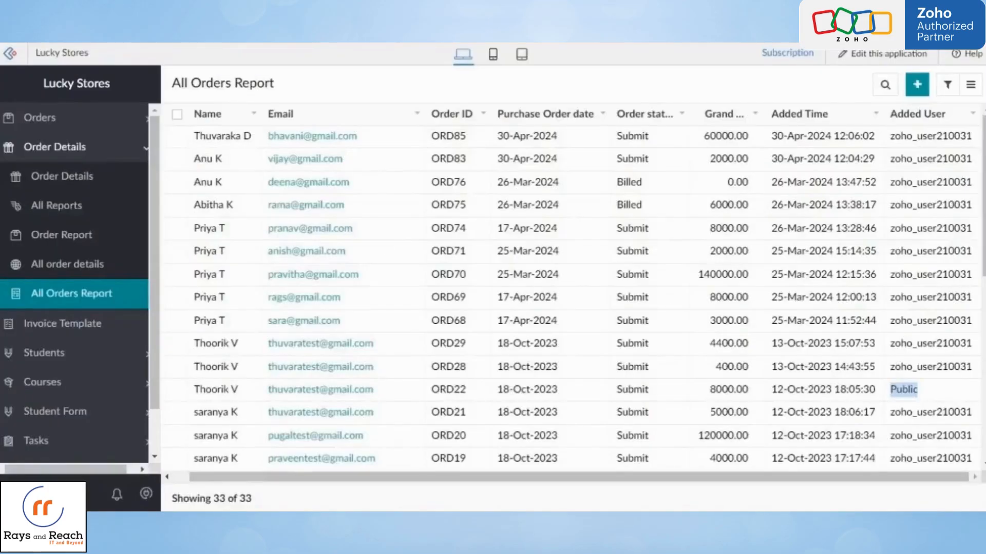
- Reload the live All Orders Report and apply its "Added user Public" custom filter to check the records
click(110, 304)
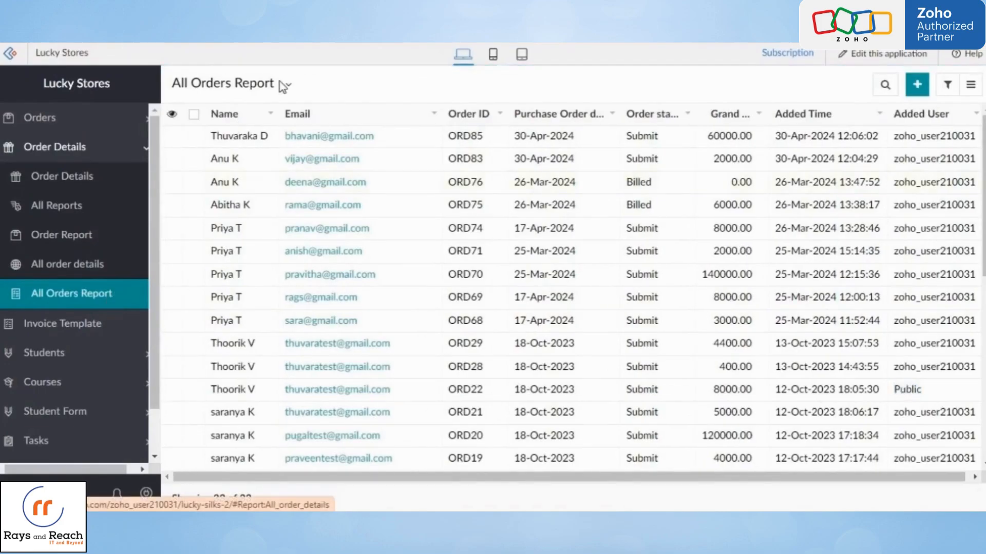
click(291, 85)
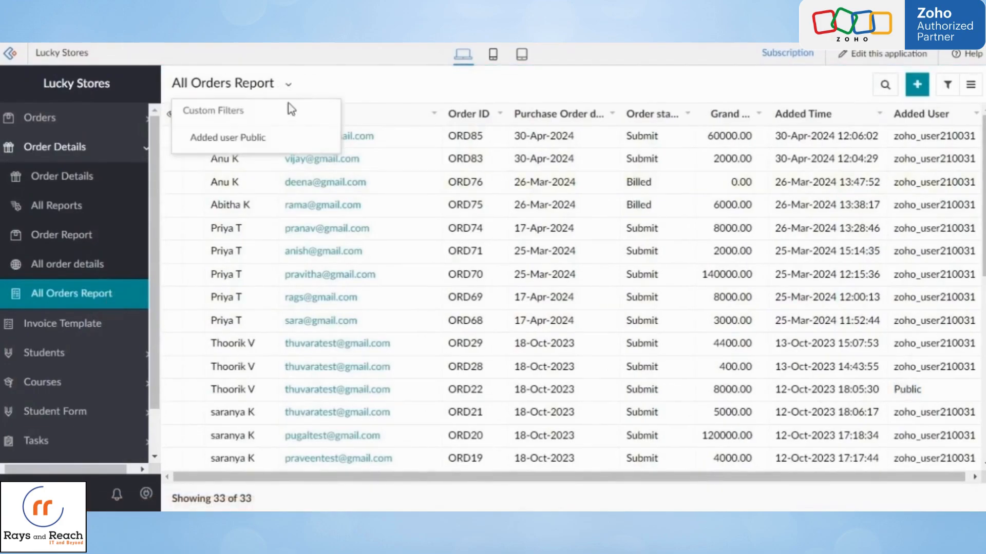
click(280, 140)
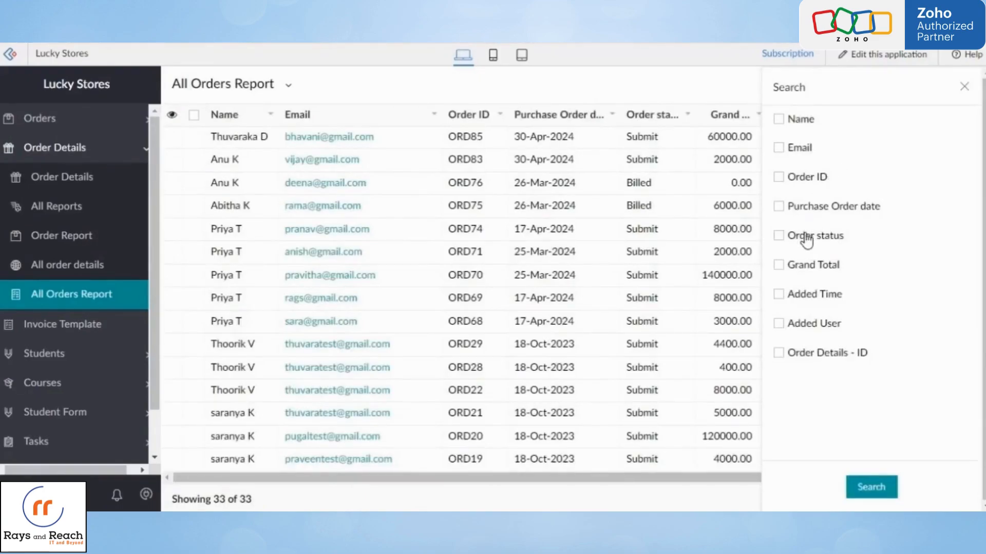
- Search the All Orders Report for records whose Order status contains "Submit" and look through the matching orders
click(779, 236)
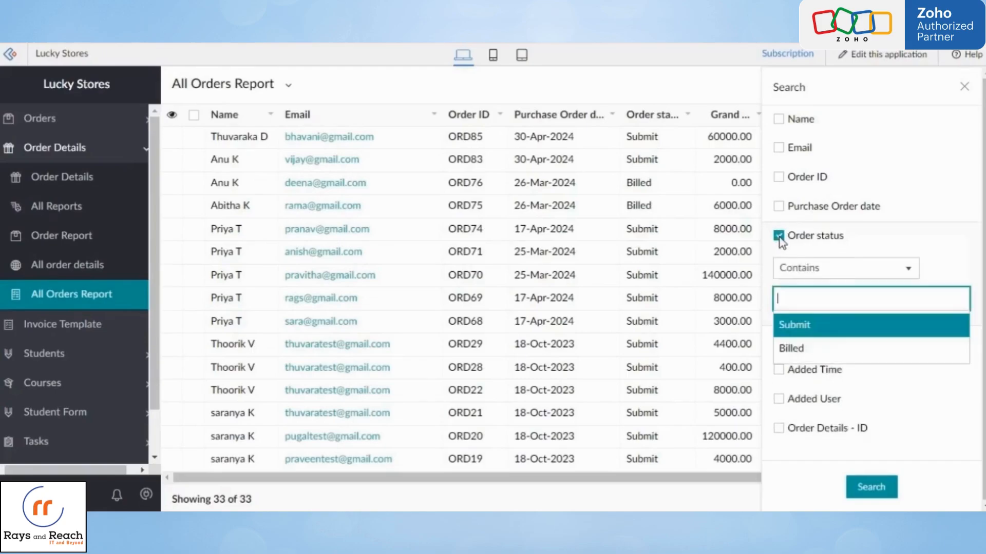
click(806, 325)
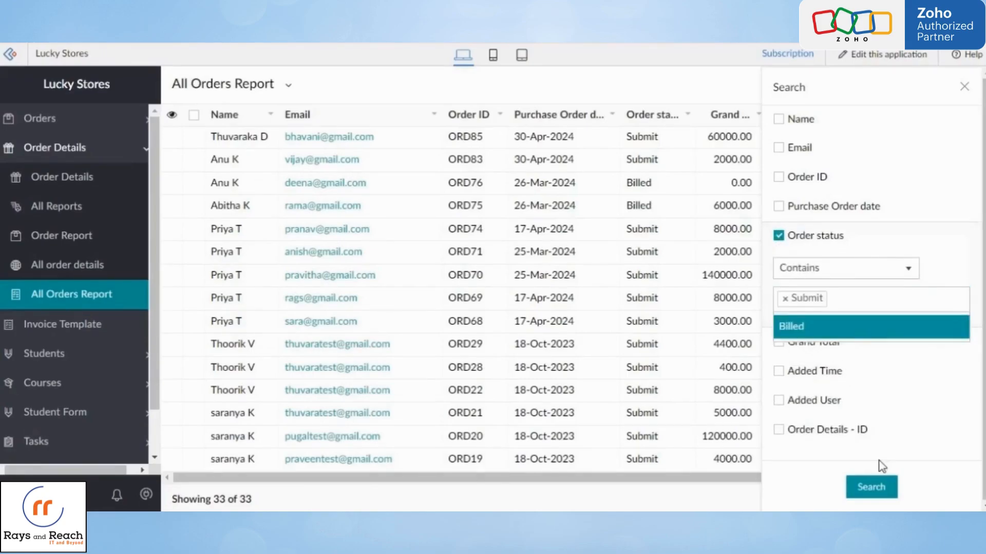
click(884, 491)
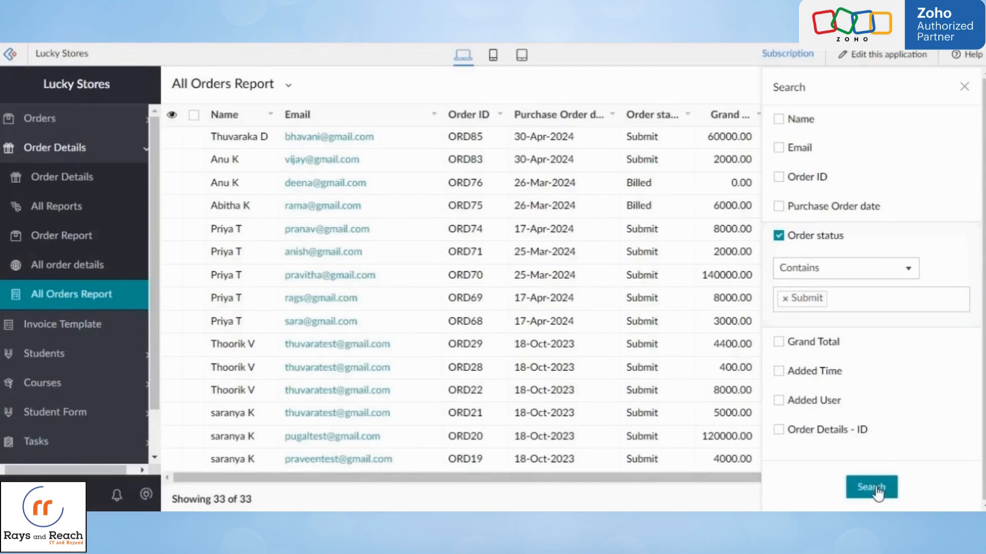
click(875, 489)
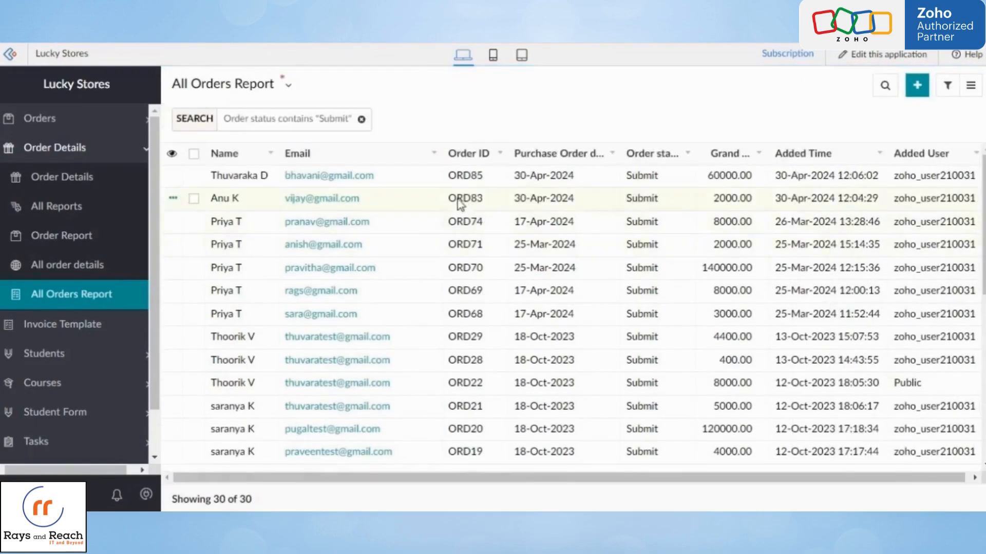
scroll(495, 369, down, 6)
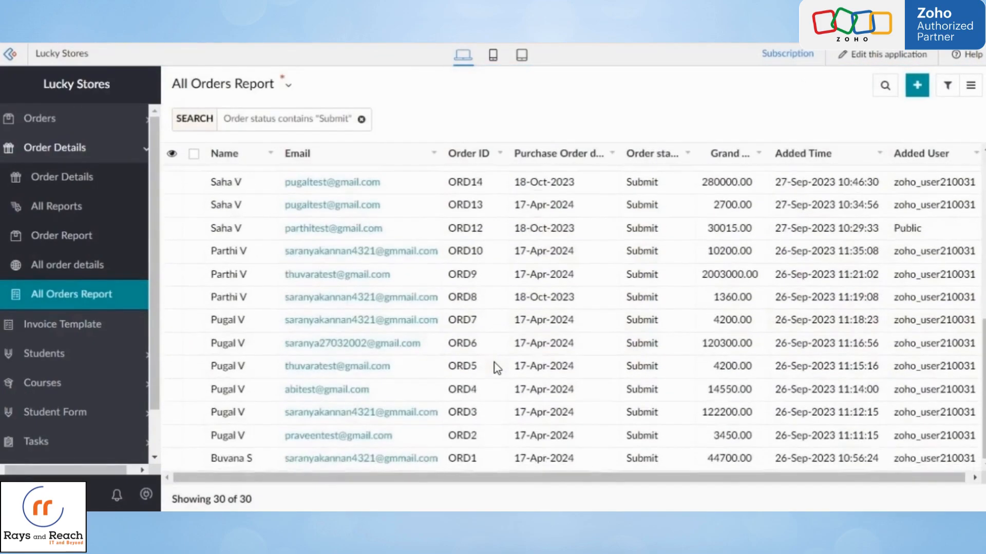
scroll(497, 368, up, 6)
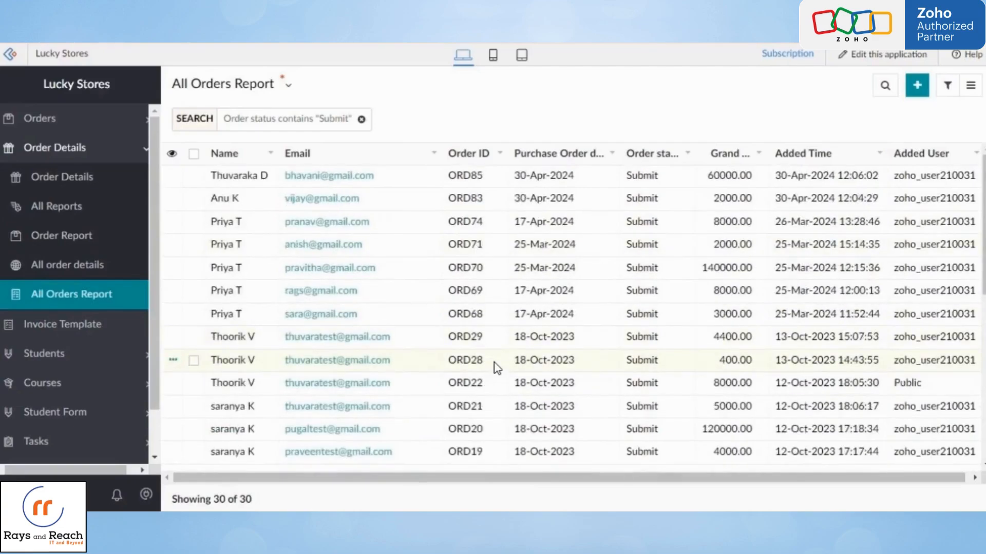
- Save the Order status search as a new custom filter named "Order Status submit"
mouse_move(374, 103)
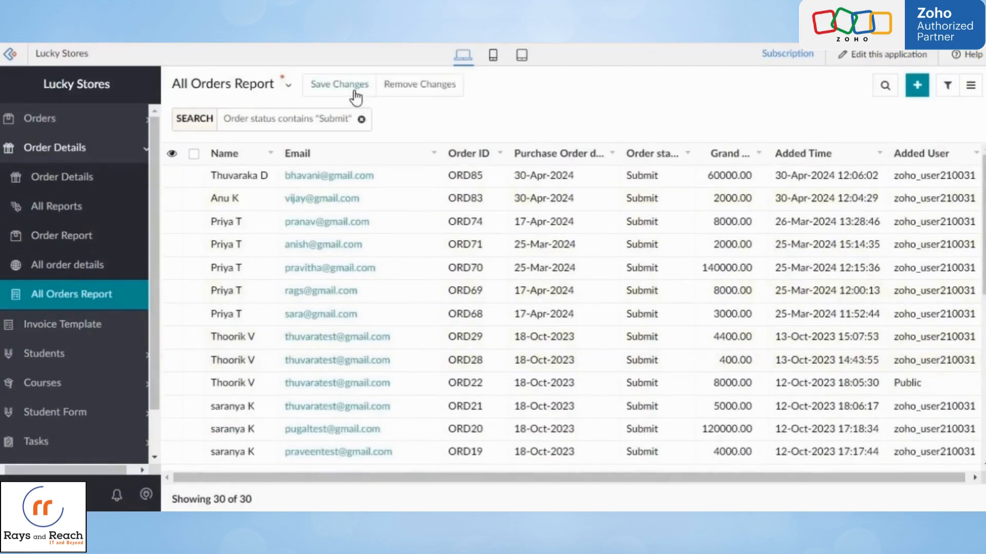
click(339, 85)
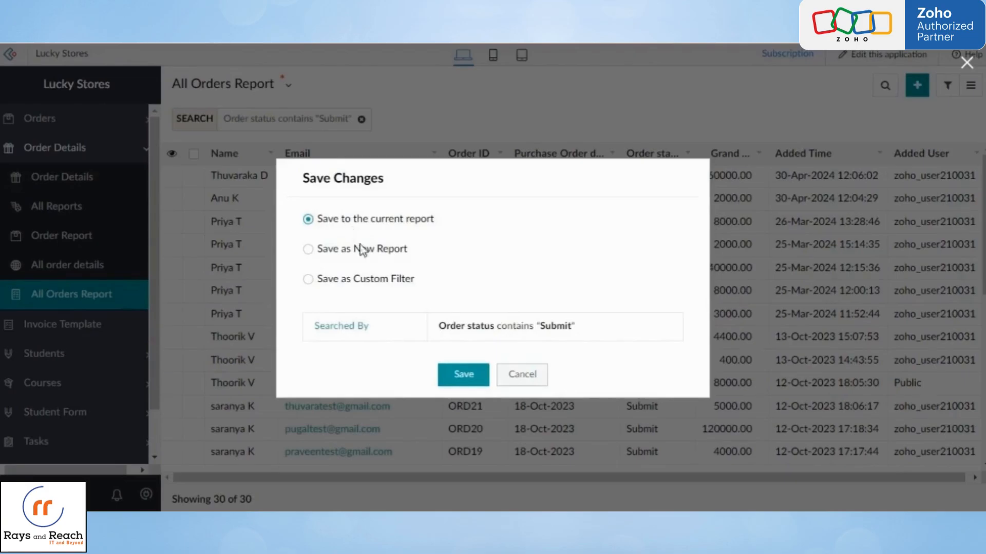
click(366, 282)
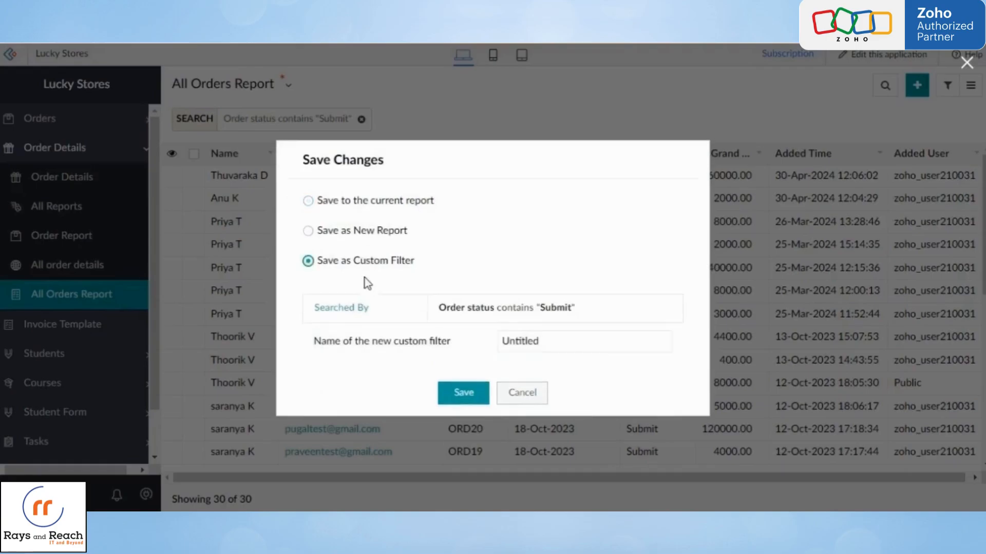
click(548, 341)
drag(547, 341, 495, 348)
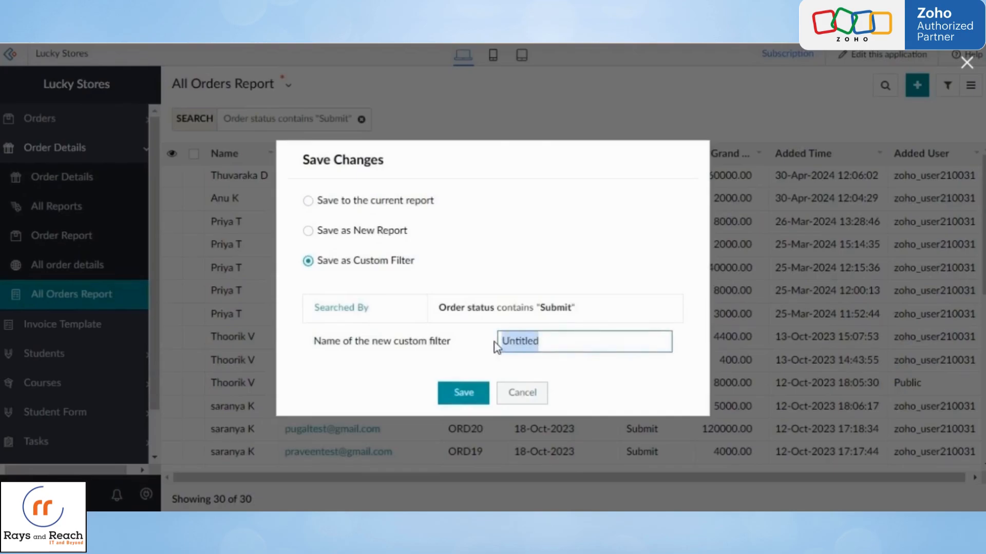
key(BackSpace)
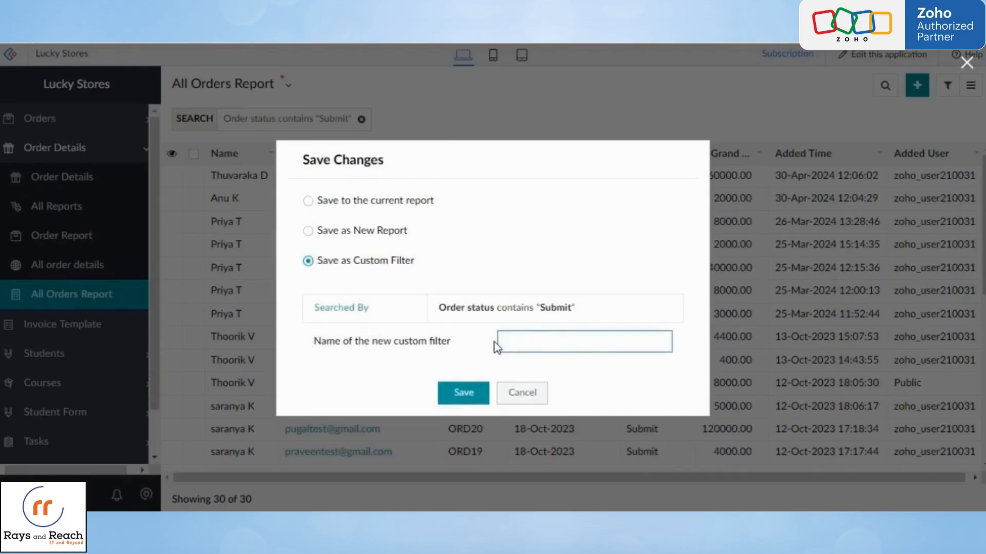
text(Order Status submit)
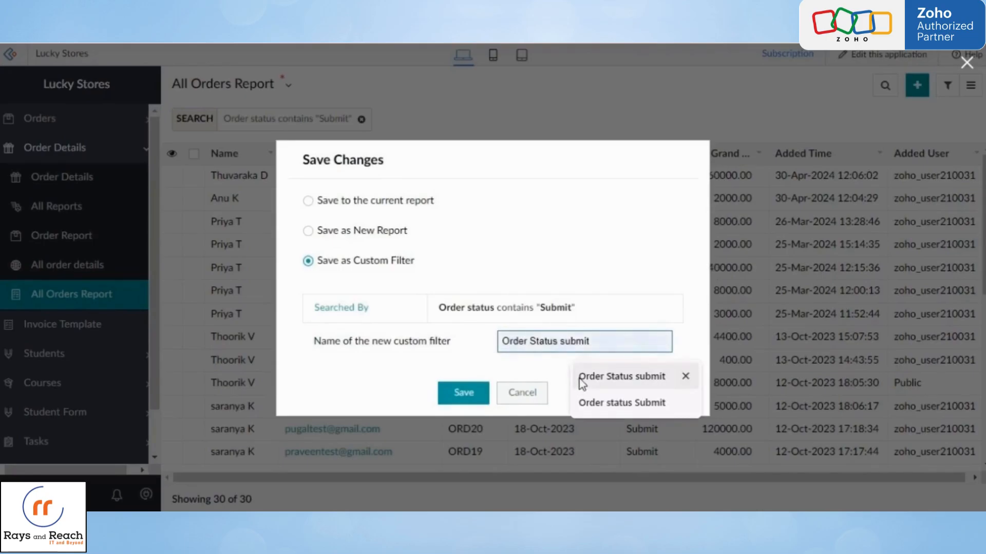
click(580, 379)
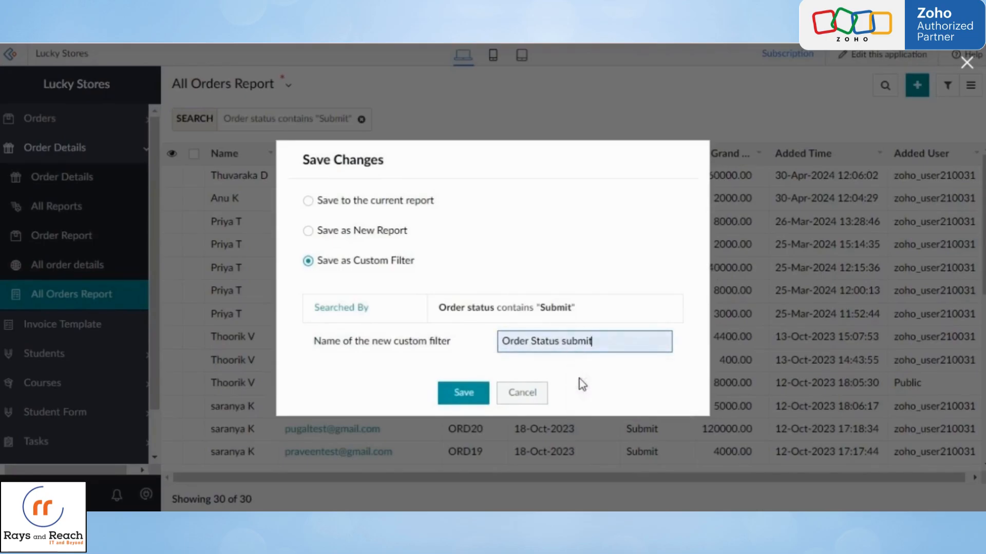
click(468, 392)
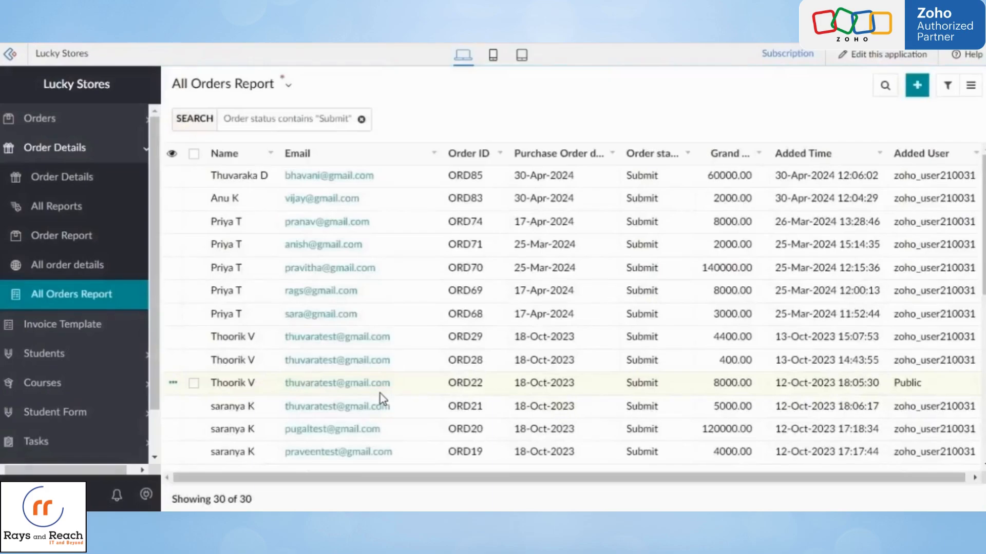
- Clear the active Order status search and apply the "Order Status submit" custom filter to review its records
scroll(402, 438, down, 5)
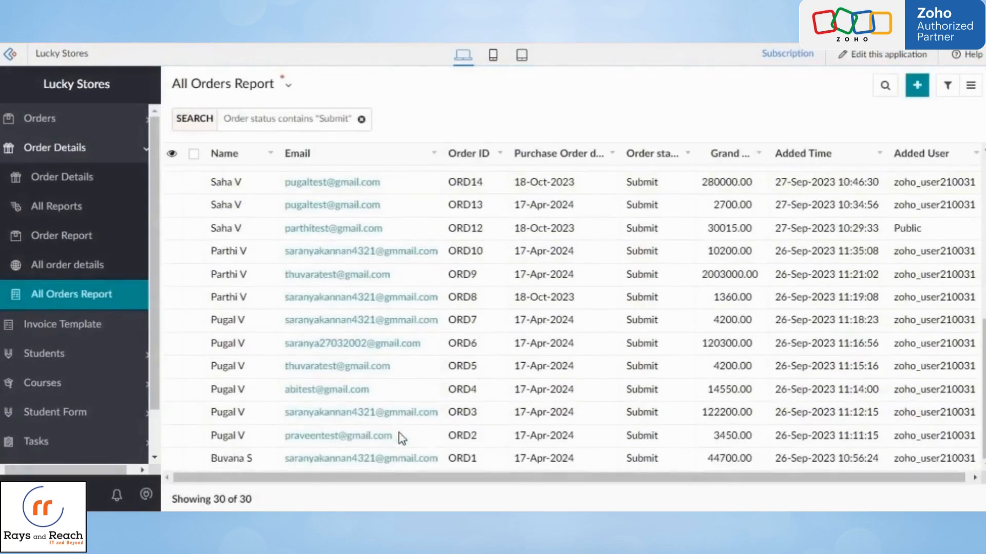
scroll(402, 438, up, 5)
click(362, 120)
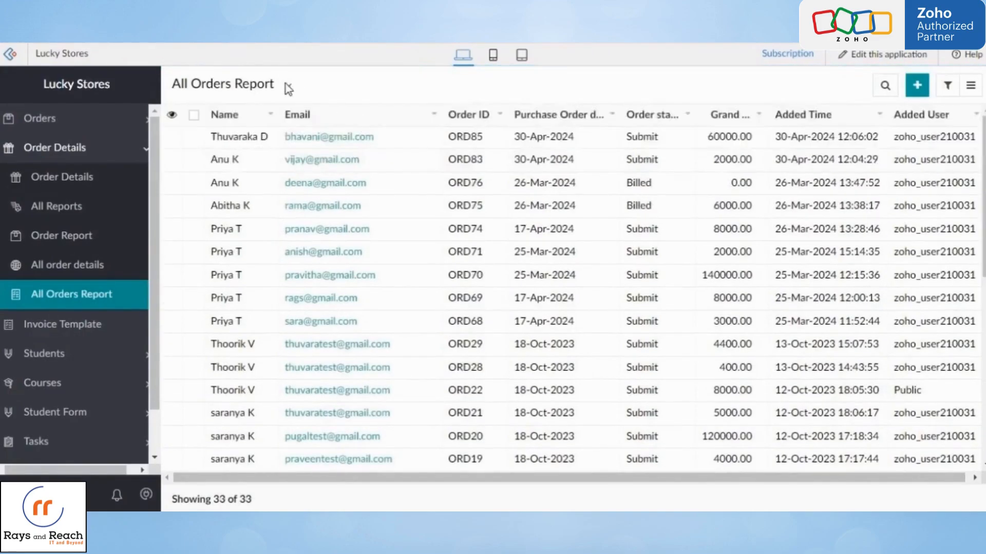
click(288, 87)
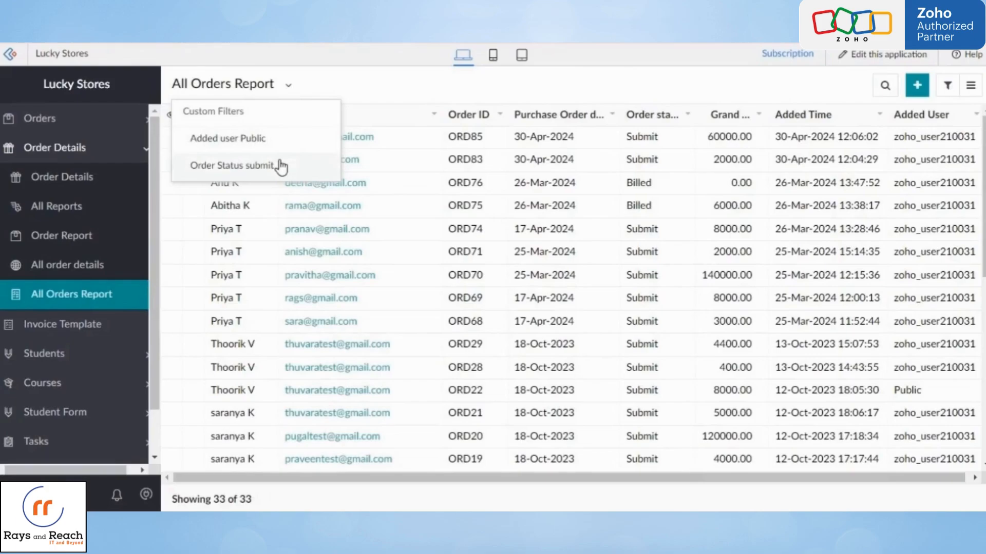
click(280, 166)
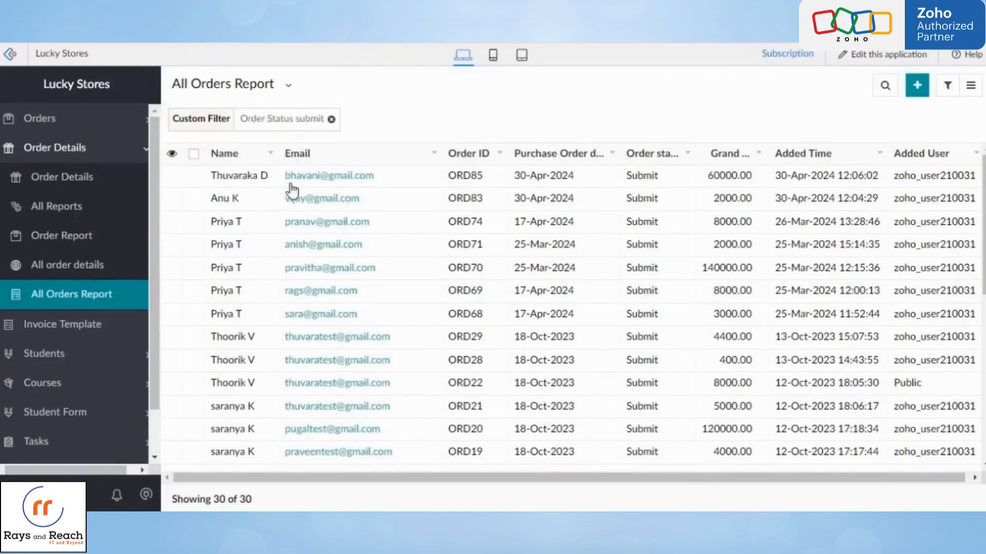
scroll(433, 341, down, 5)
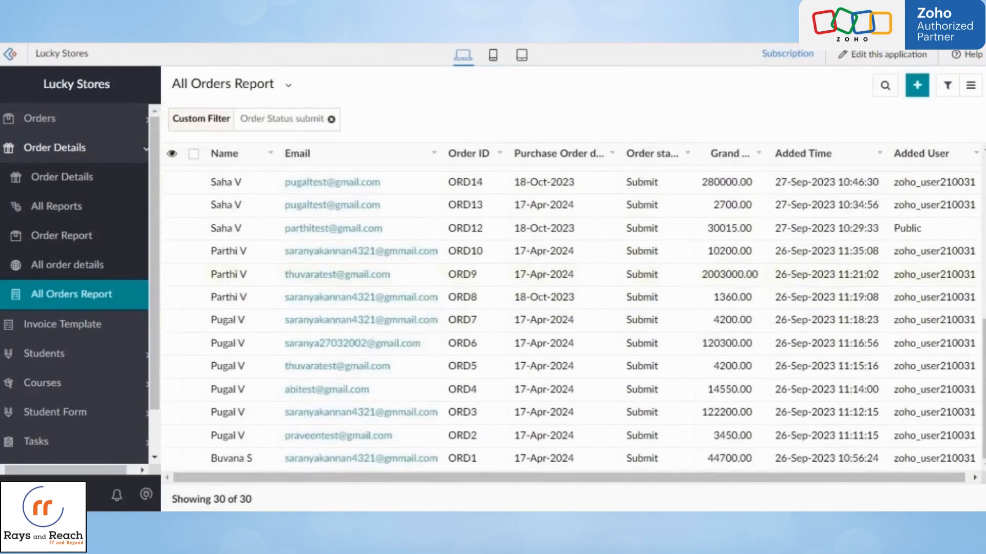